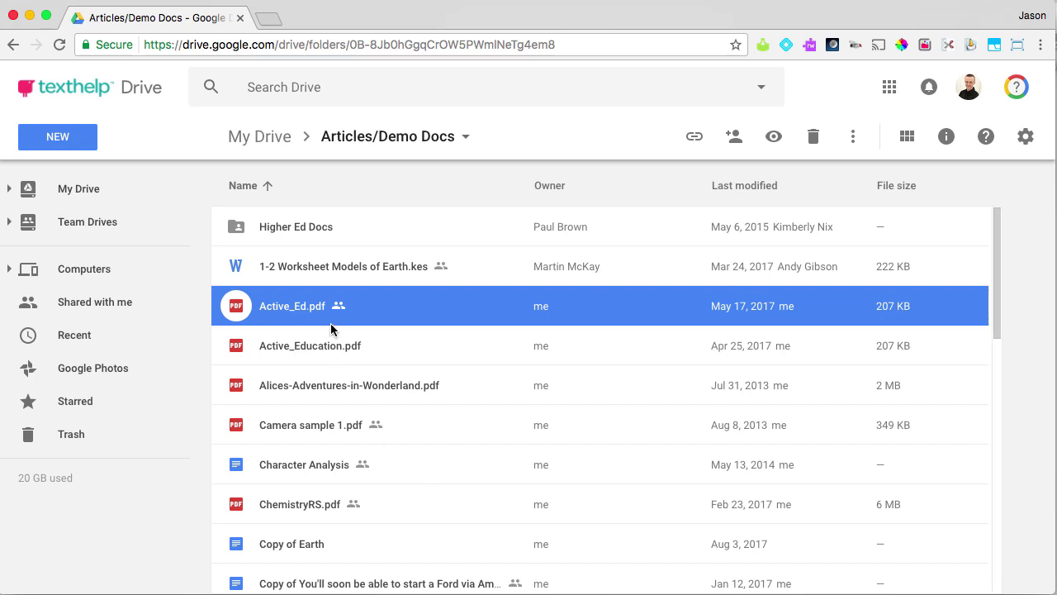
Open Active_Ed.pdf from Google Drive with Read&Write for Google Chrome.
right_click(307, 309)
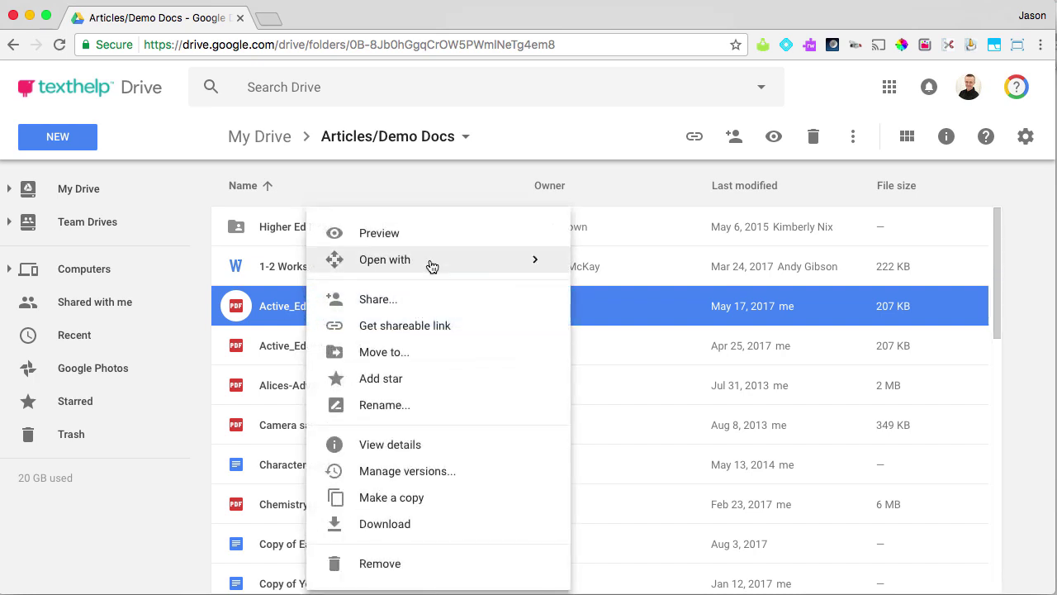
mouse_move(432, 262)
click(617, 274)
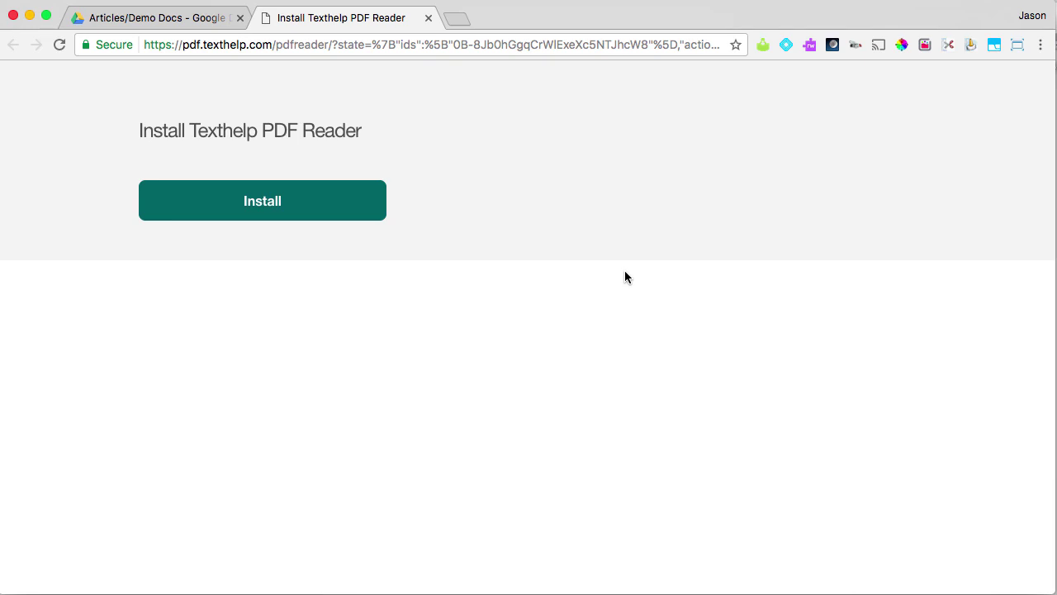
Install the Texthelp PDF Reader extension and confirm adding it to Chrome.
click(344, 211)
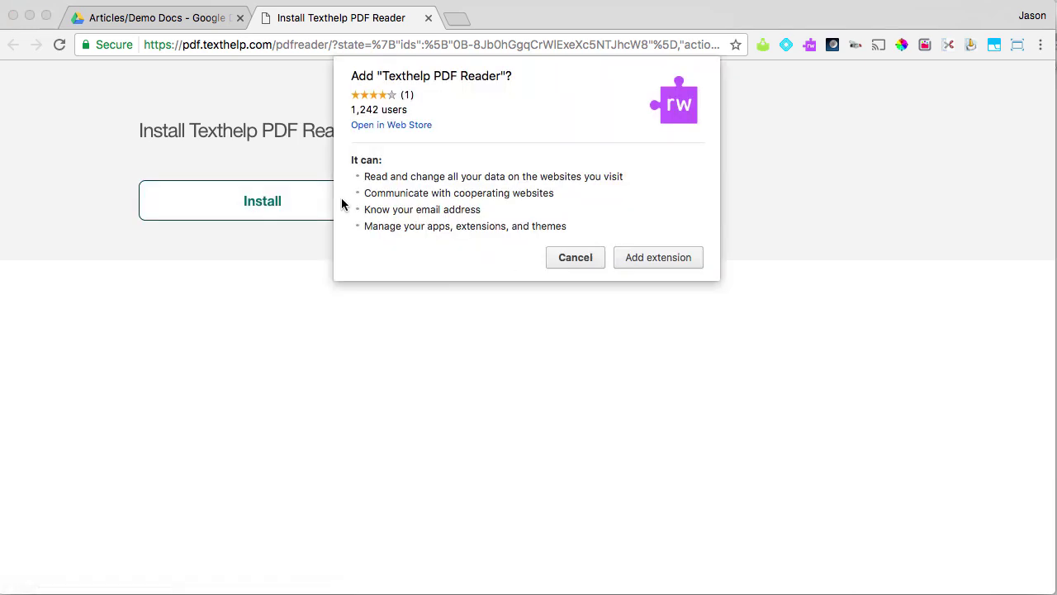
click(670, 259)
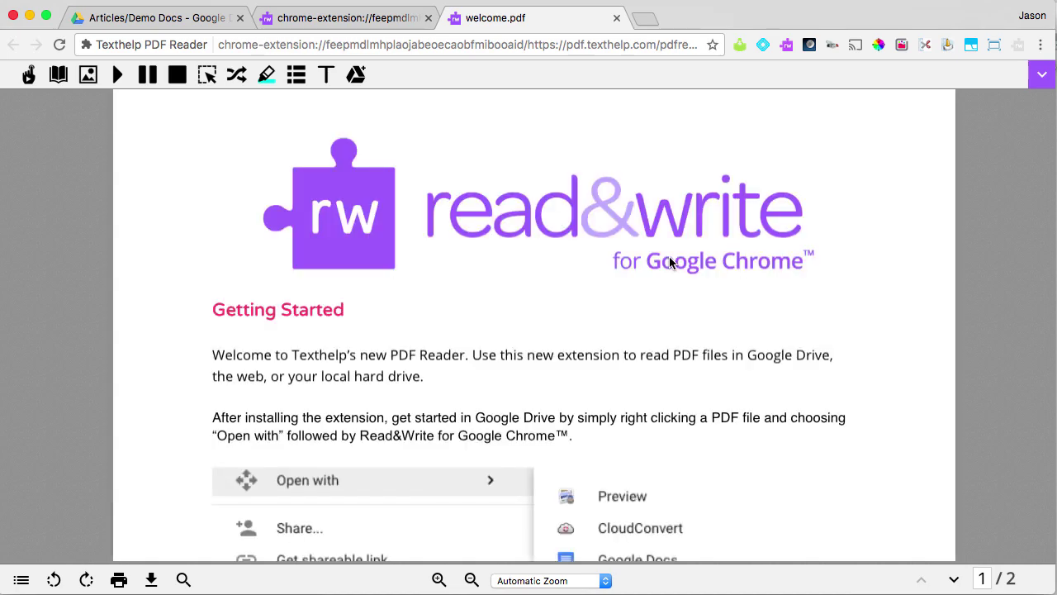
Select the brief's opening lines, play then stop speech, and toggle Click to speak on and off.
click(376, 22)
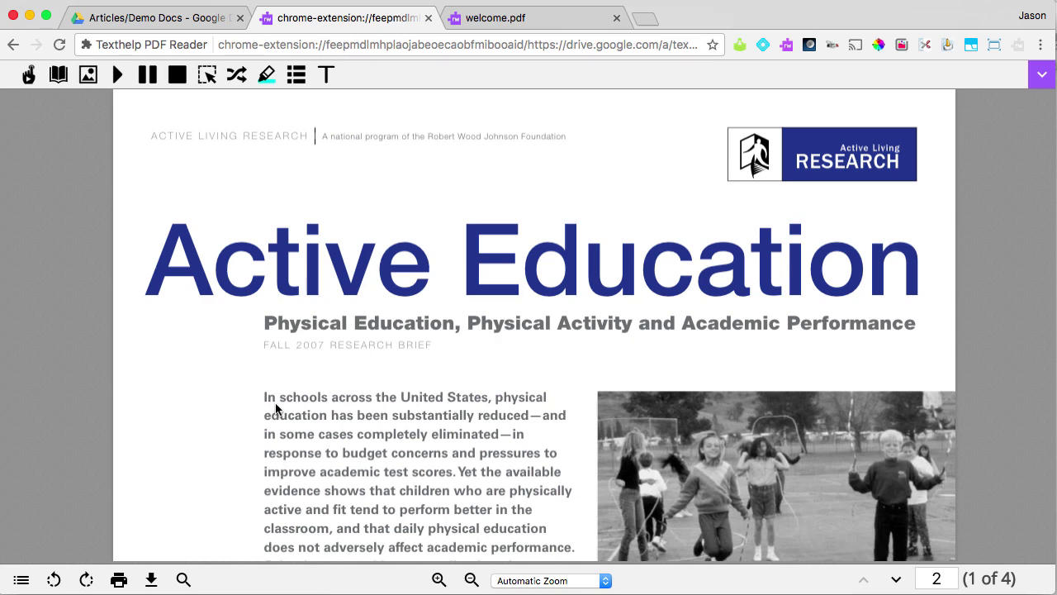
drag(357, 415, 403, 415)
drag(264, 397, 520, 436)
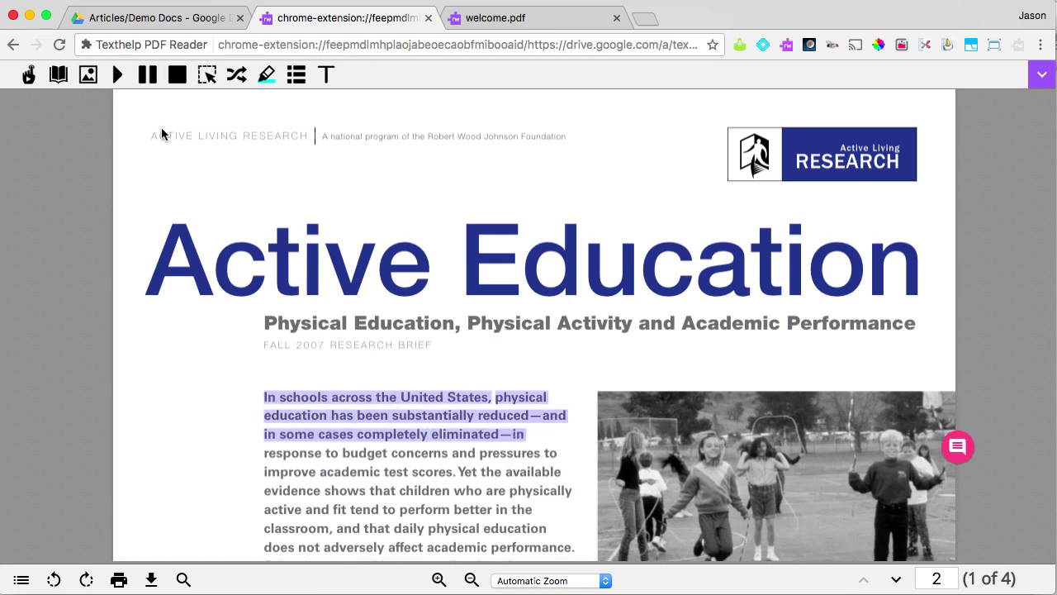
click(114, 77)
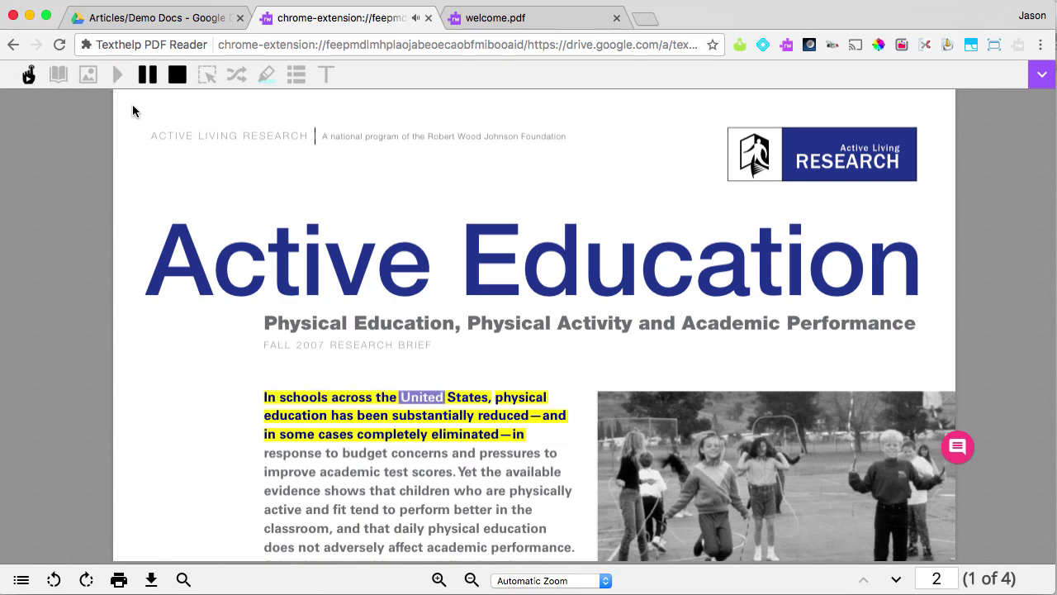
click(177, 77)
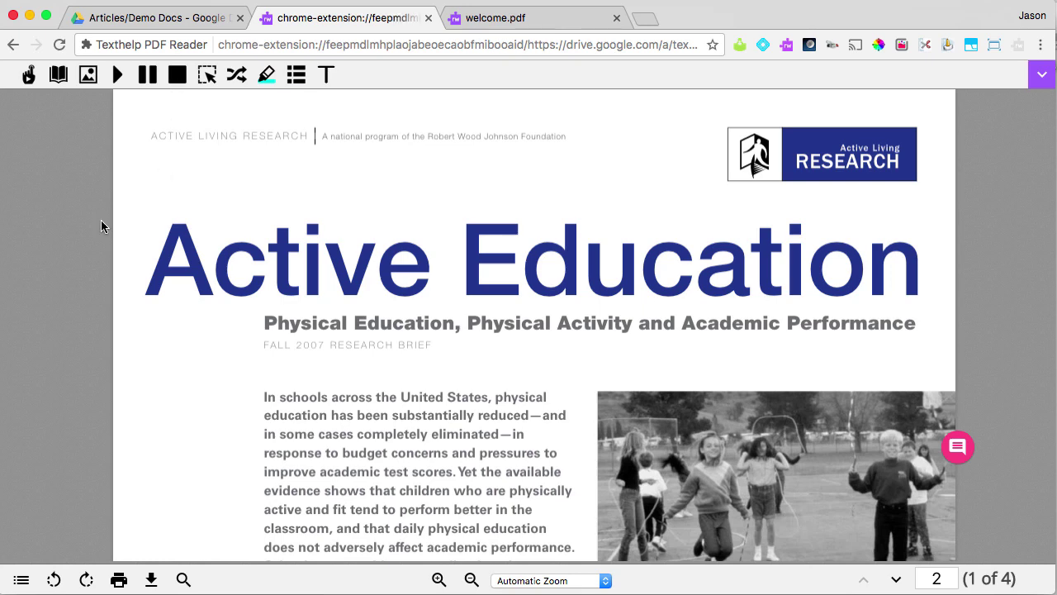
click(29, 75)
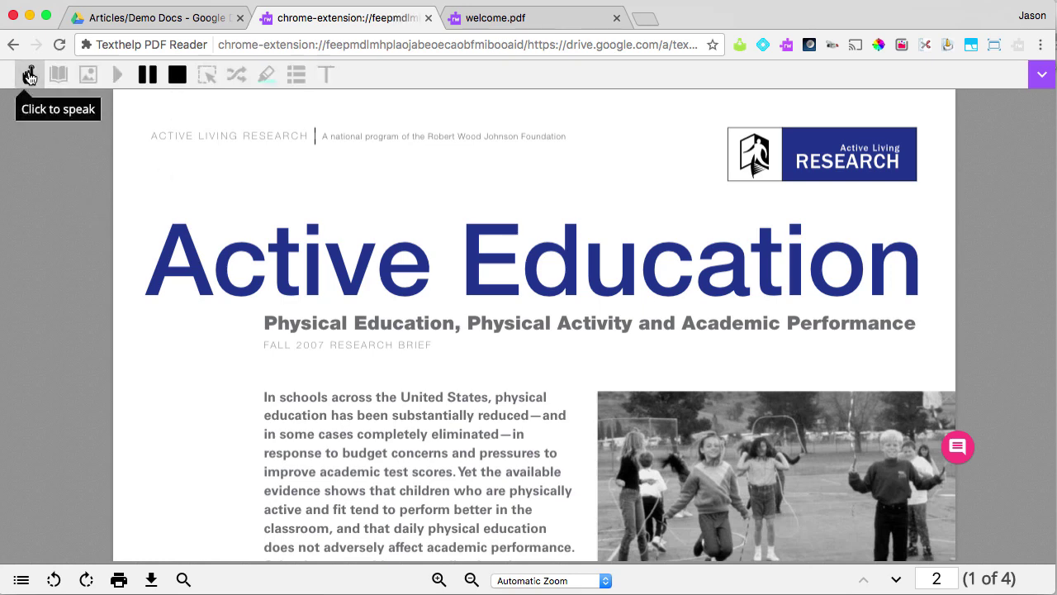
click(29, 75)
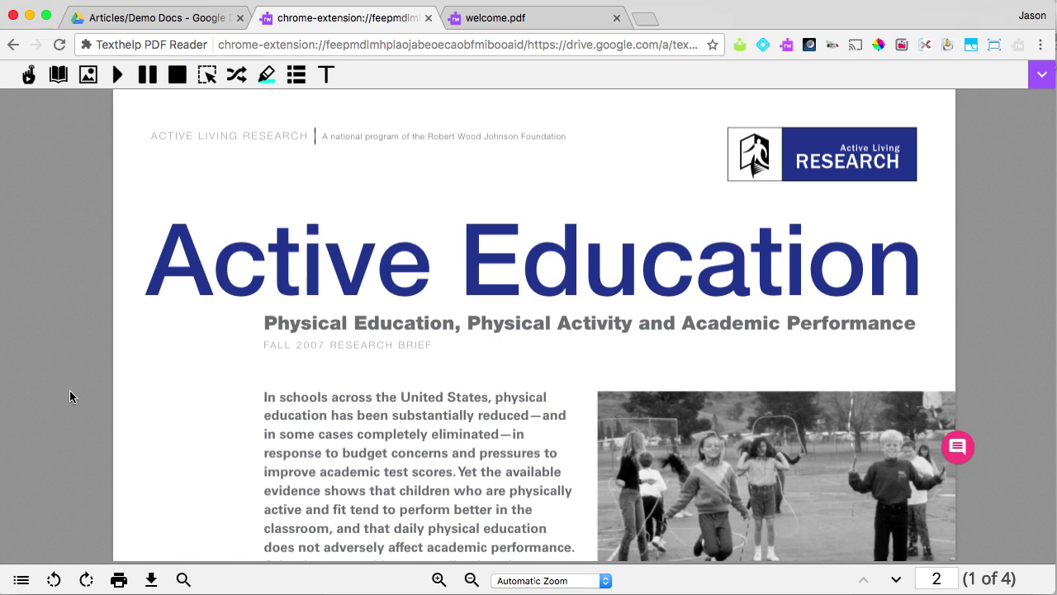
double_click(295, 416)
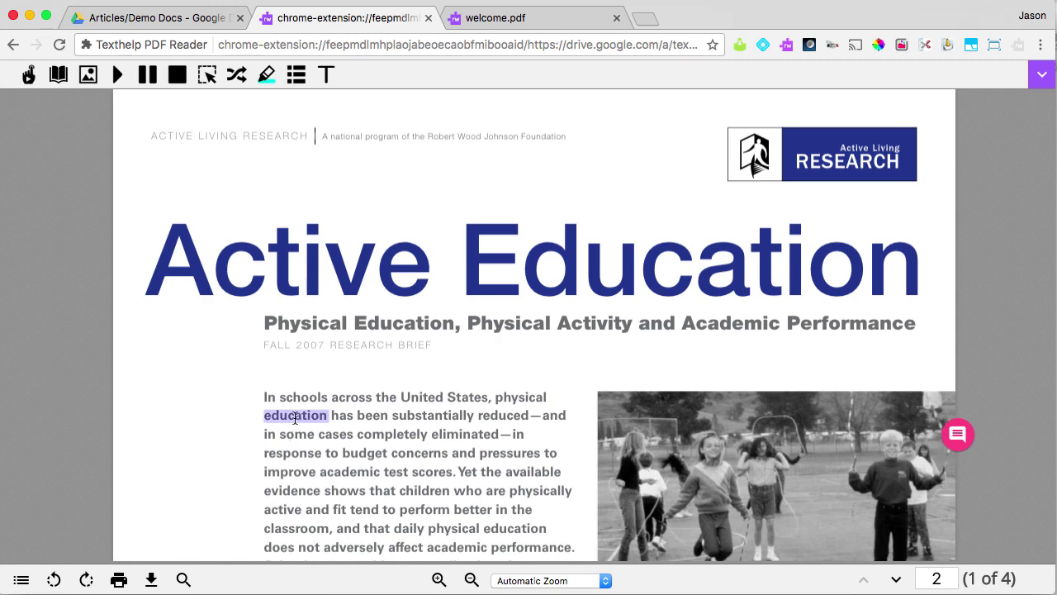
click(67, 80)
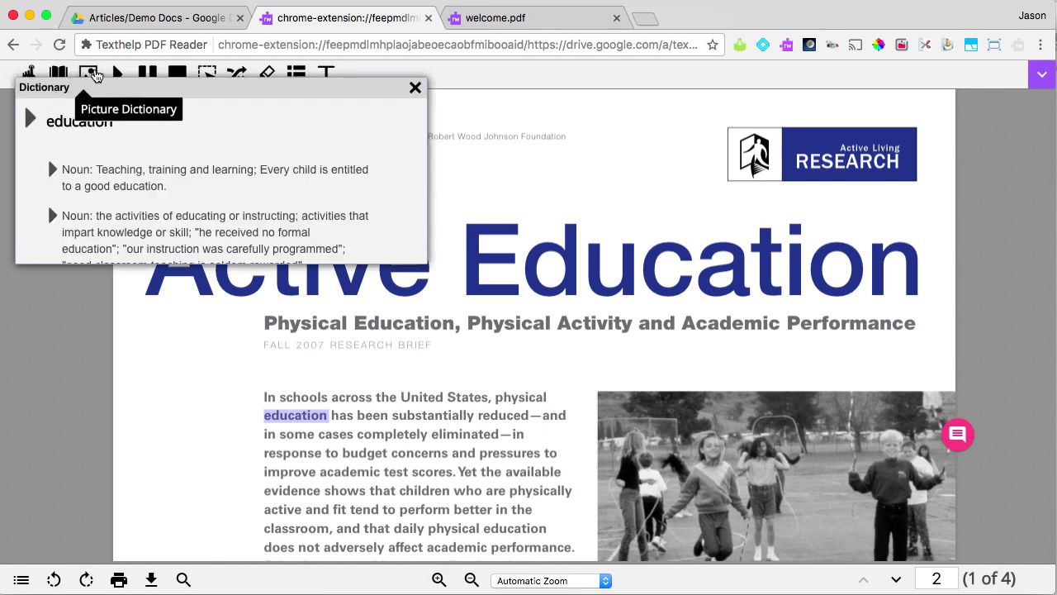
click(94, 75)
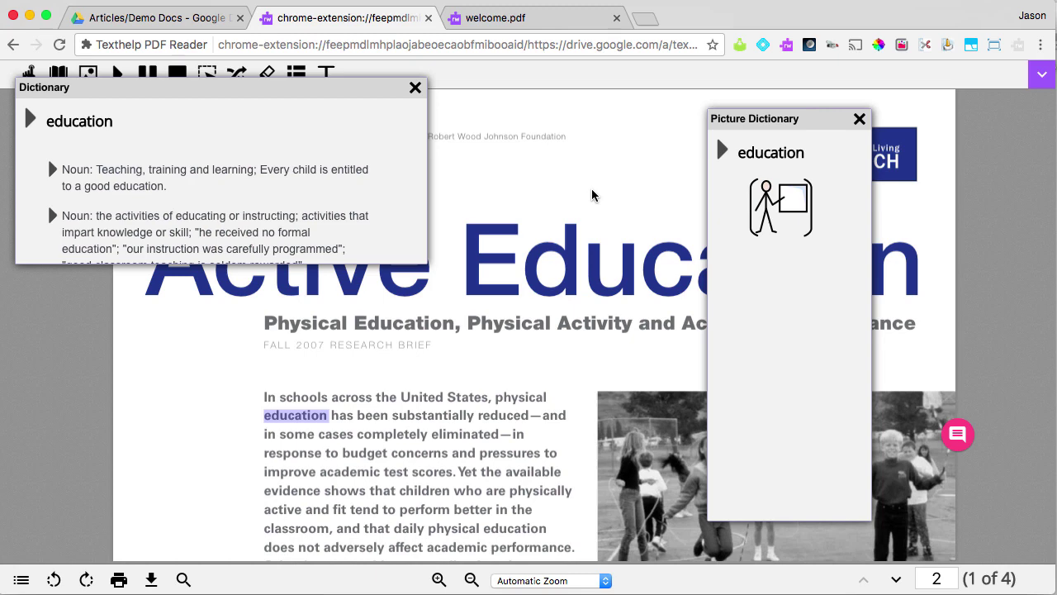
click(859, 119)
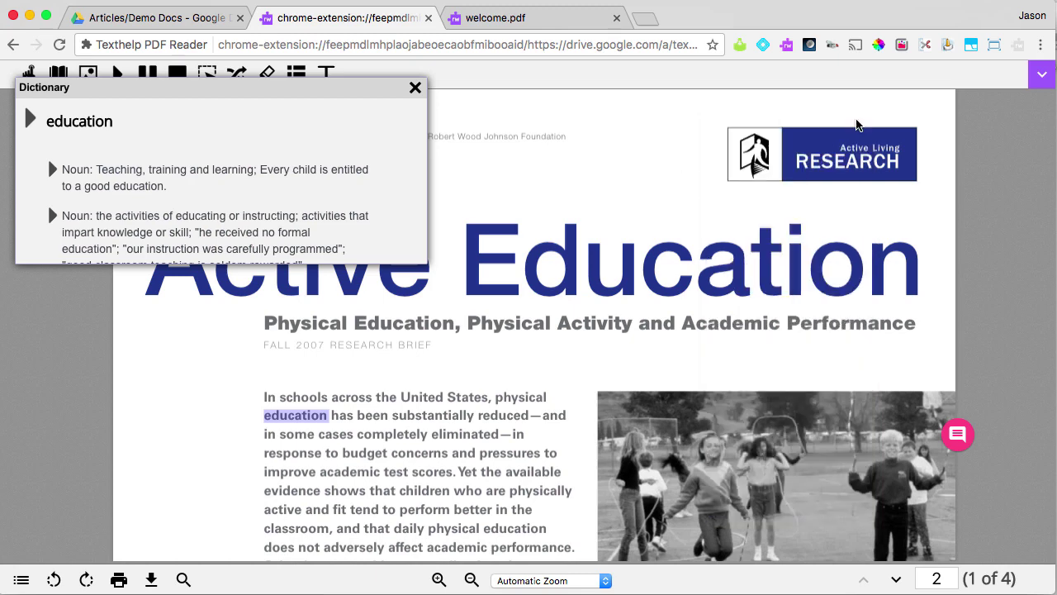
click(415, 87)
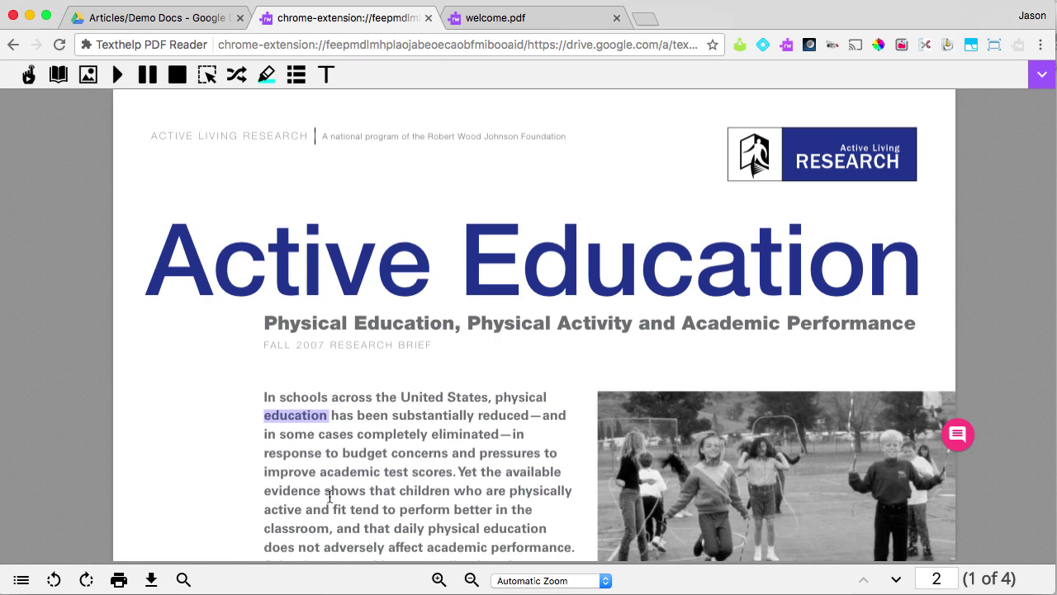
click(309, 400)
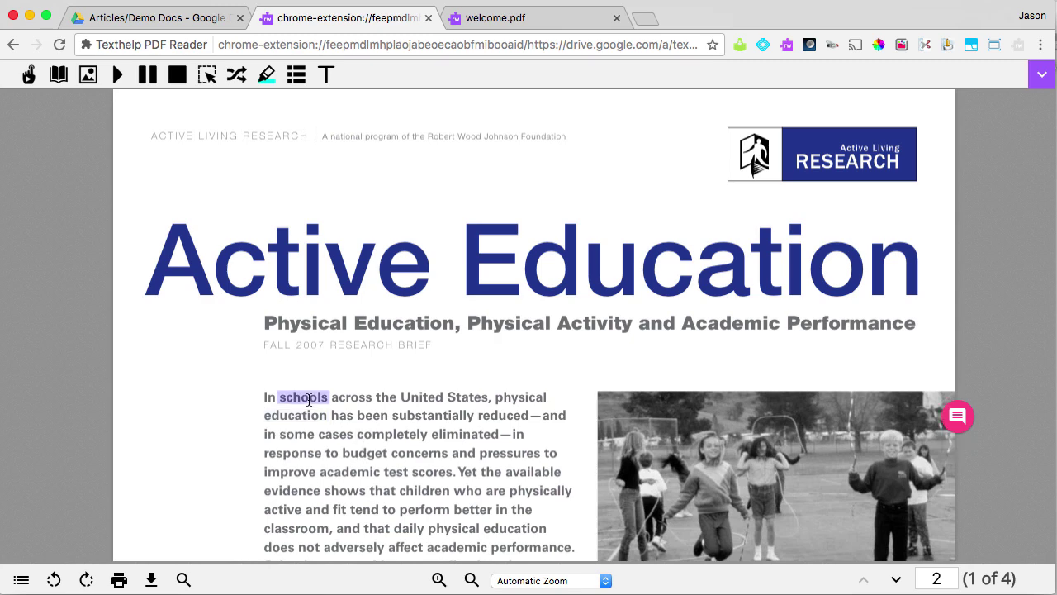
click(236, 74)
click(54, 169)
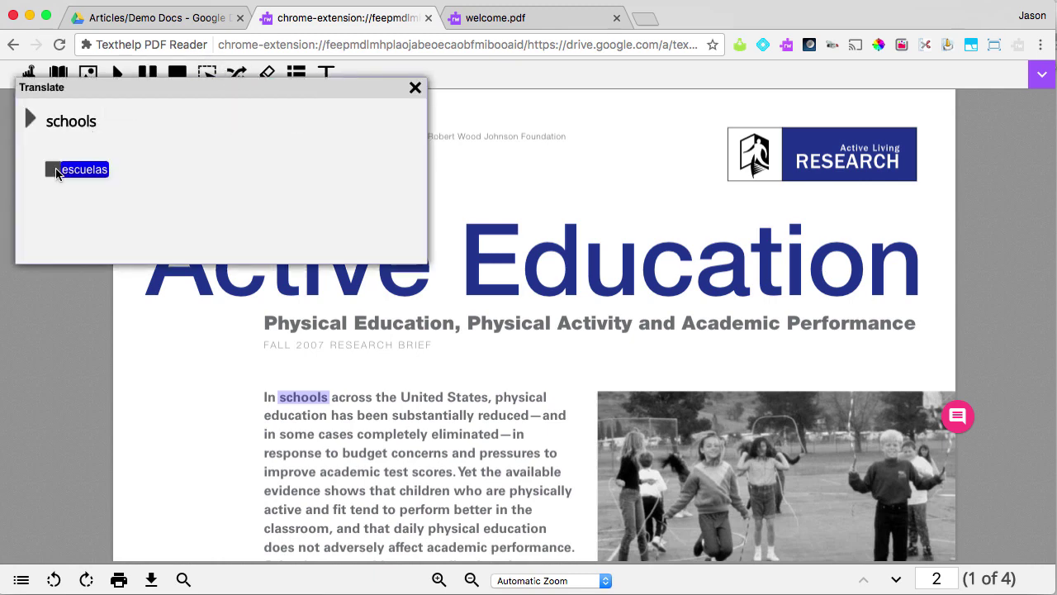
click(414, 87)
scroll(209, 364, down, 3)
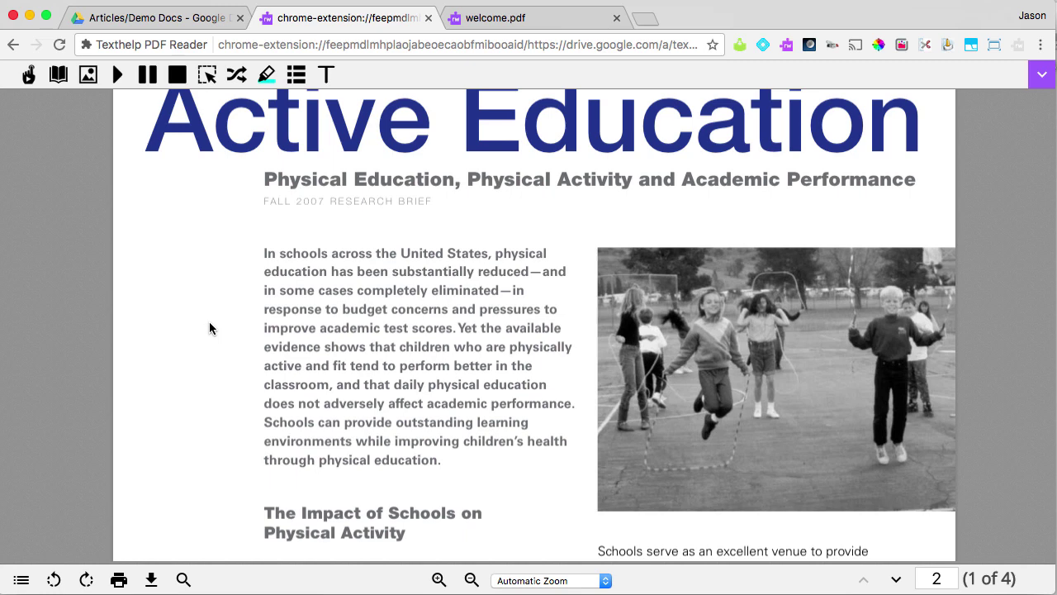
Highlight the paragraph's first five lines in yellow and its last sentence in green.
click(266, 75)
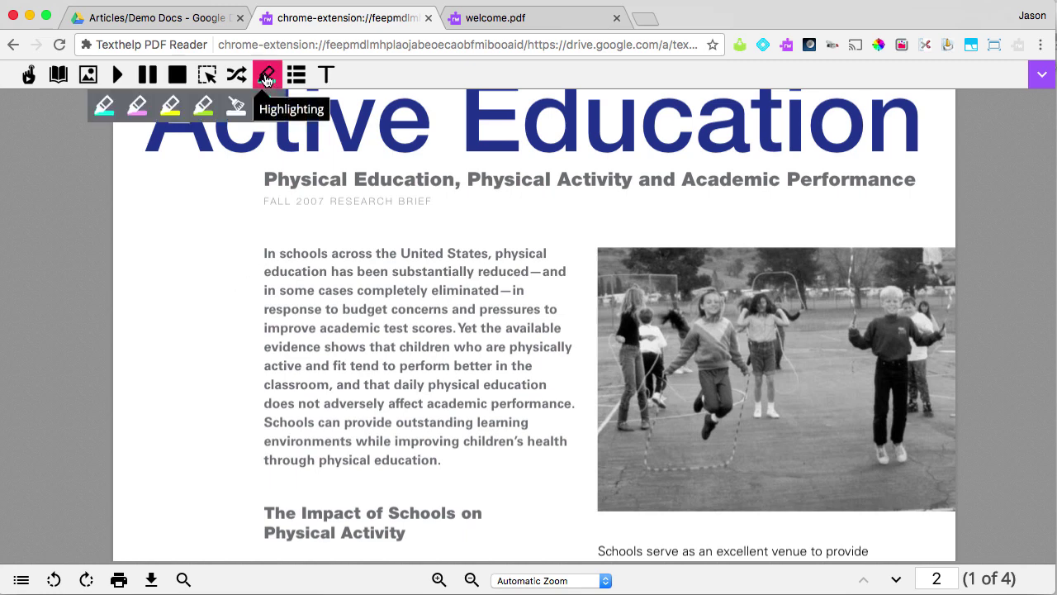
drag(254, 247, 454, 328)
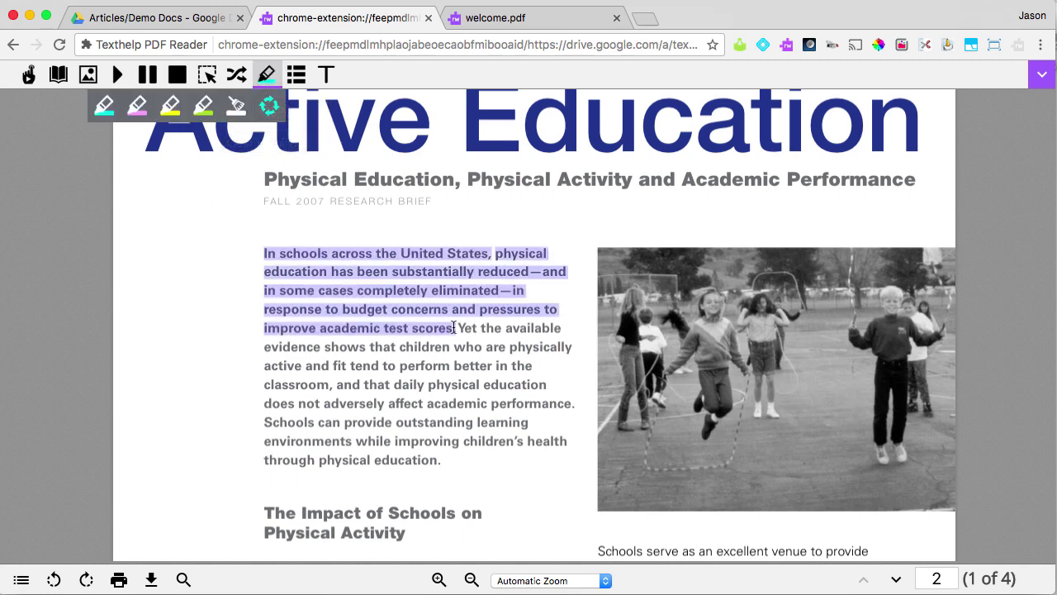
click(169, 106)
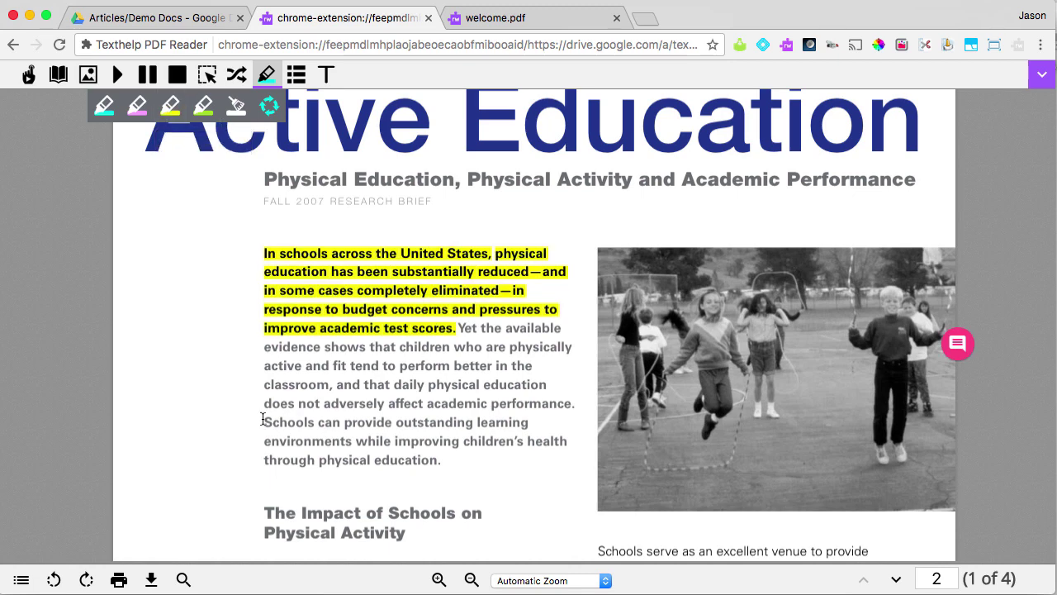
drag(265, 419, 431, 465)
click(203, 112)
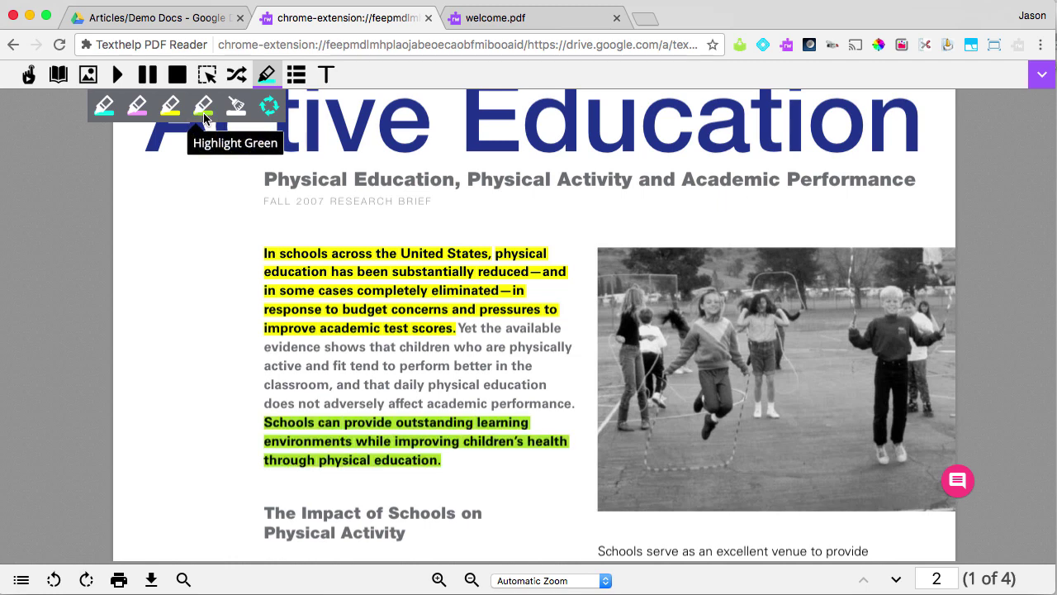
Collect all highlight colours into a new Pdf Highlights doc and return to the PDF.
click(269, 106)
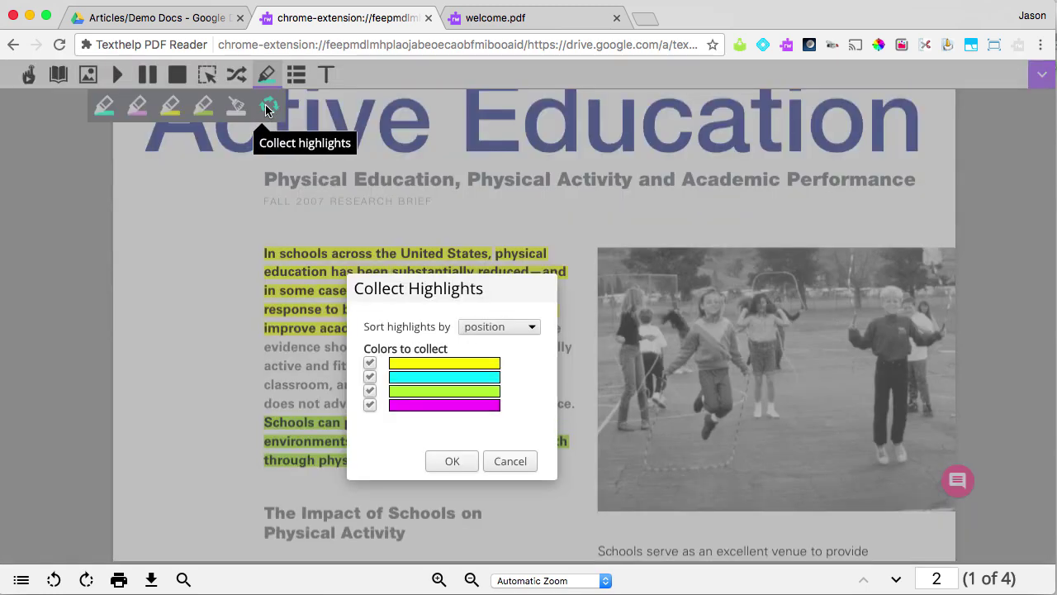
click(452, 461)
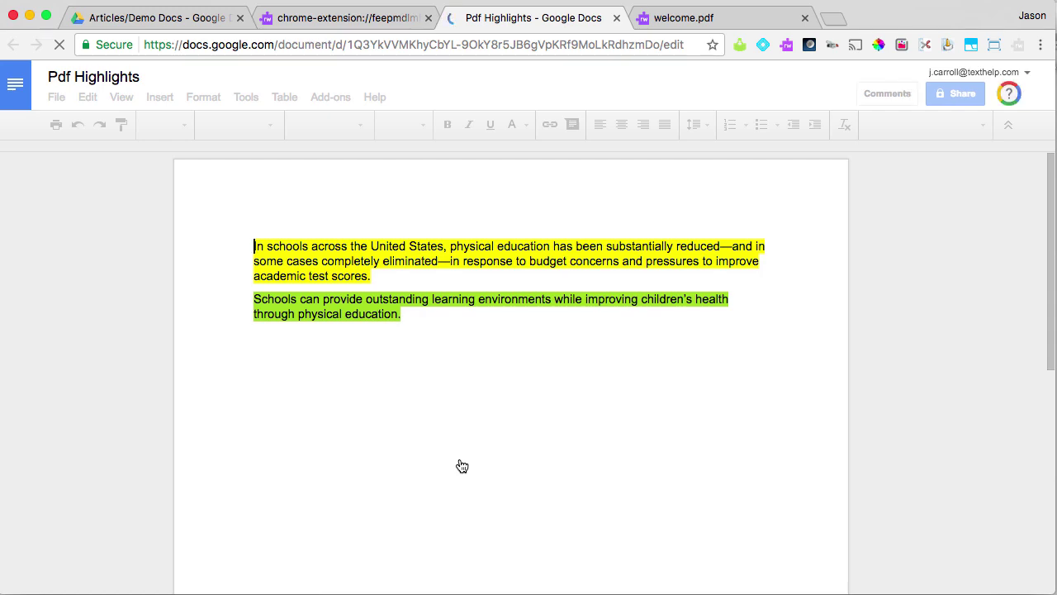
key(ctrl+shift+Tab)
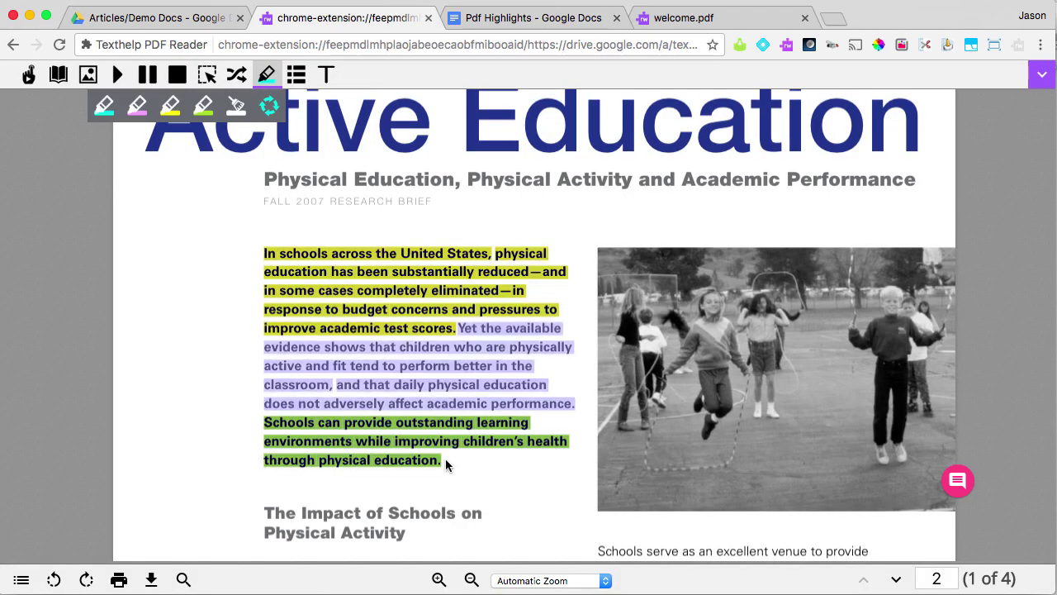
Replace old highlights with yellow on schools, education and budget, then build a Vocabulary List doc.
click(239, 106)
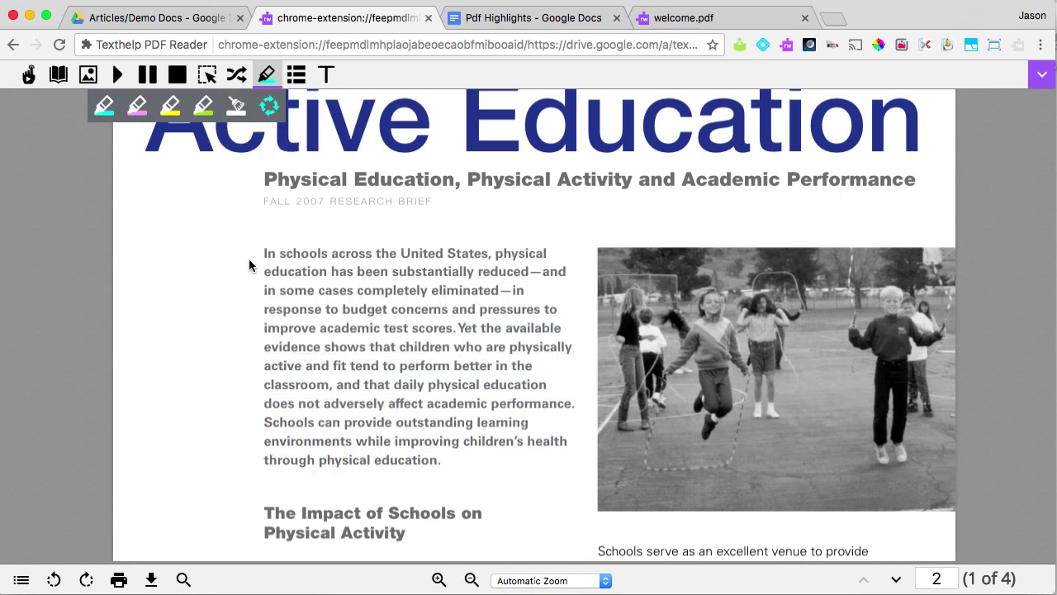
double_click(303, 253)
click(170, 105)
double_click(289, 271)
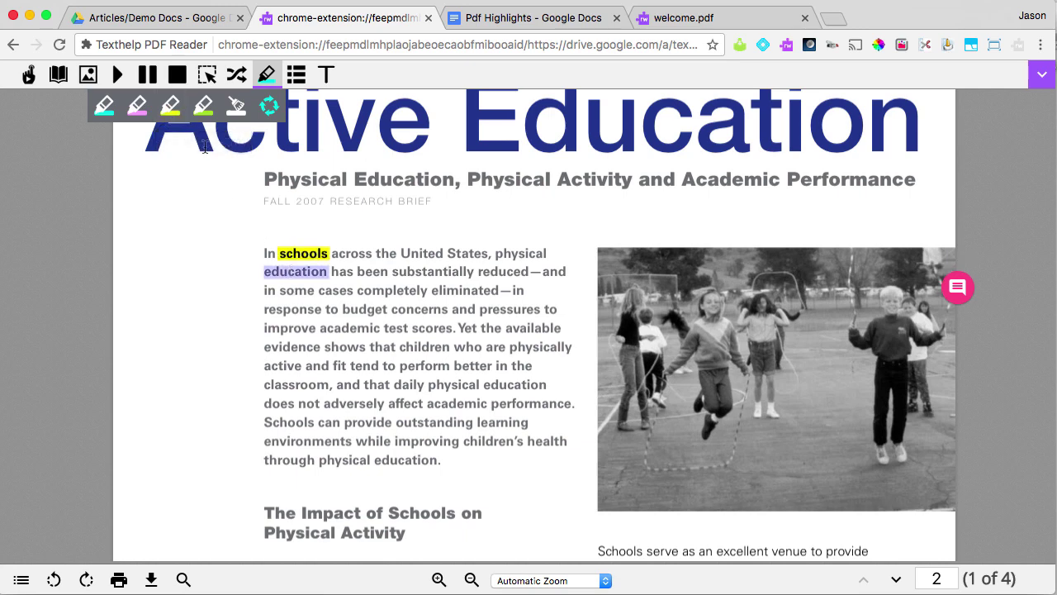
click(170, 105)
double_click(364, 309)
click(170, 105)
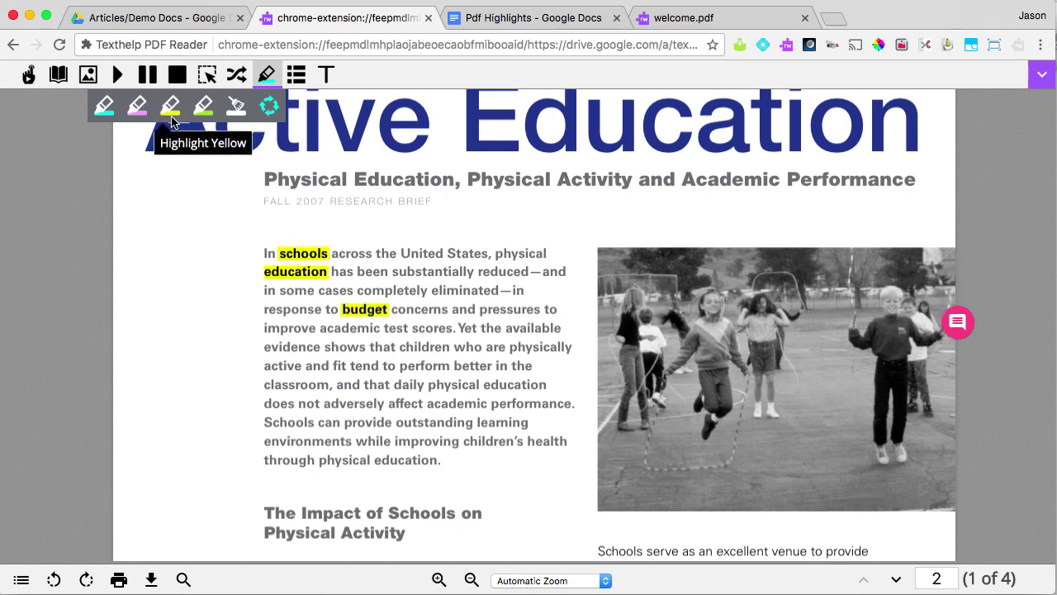
click(295, 76)
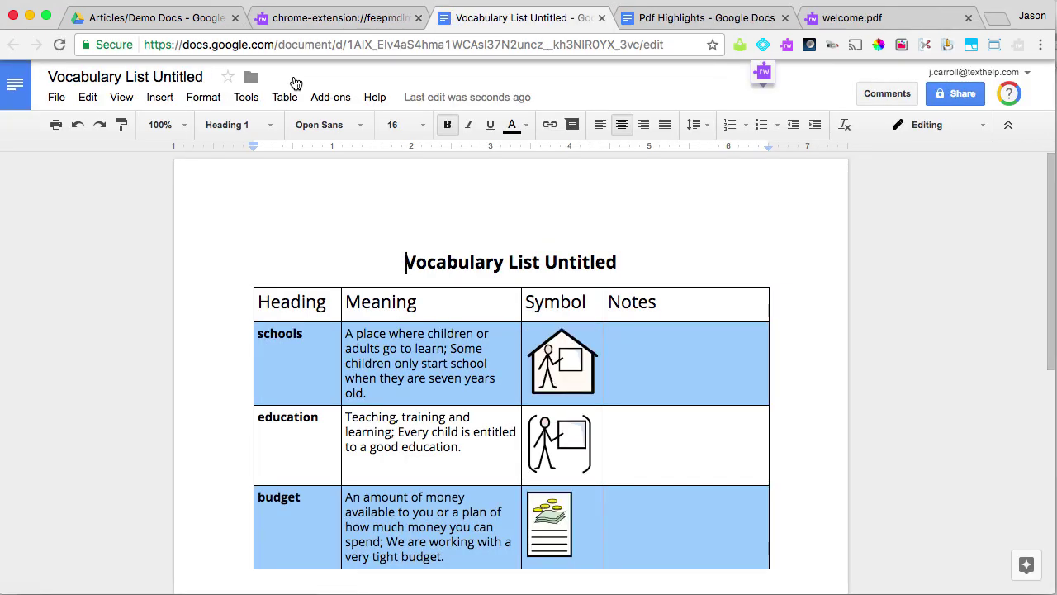
click(366, 18)
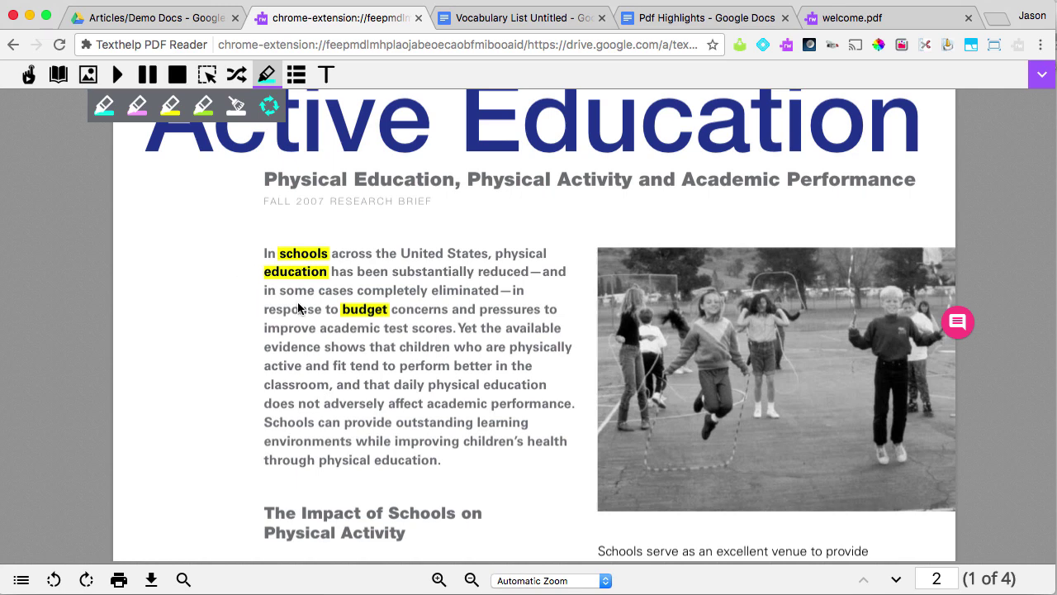
Post the comment 'What pressures?' on the word pressures, typed with word prediction.
double_click(514, 308)
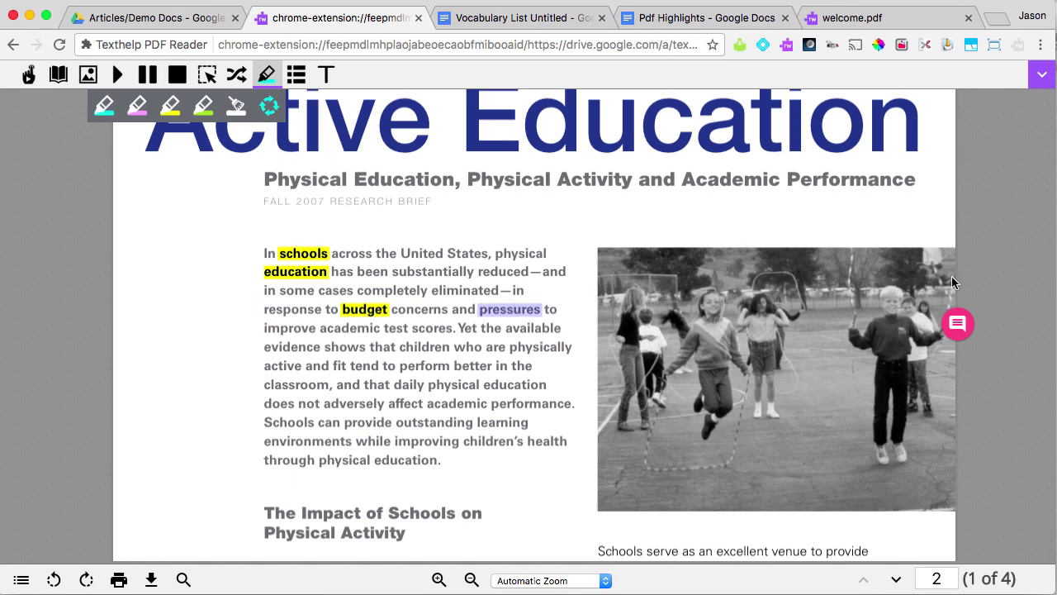
click(958, 324)
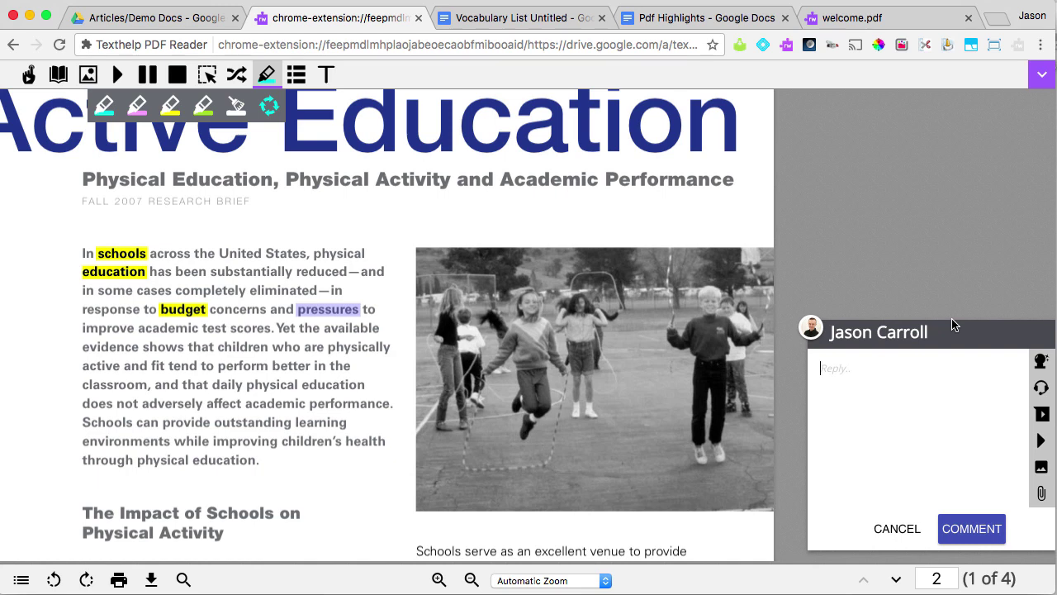
click(1041, 365)
text(wh)
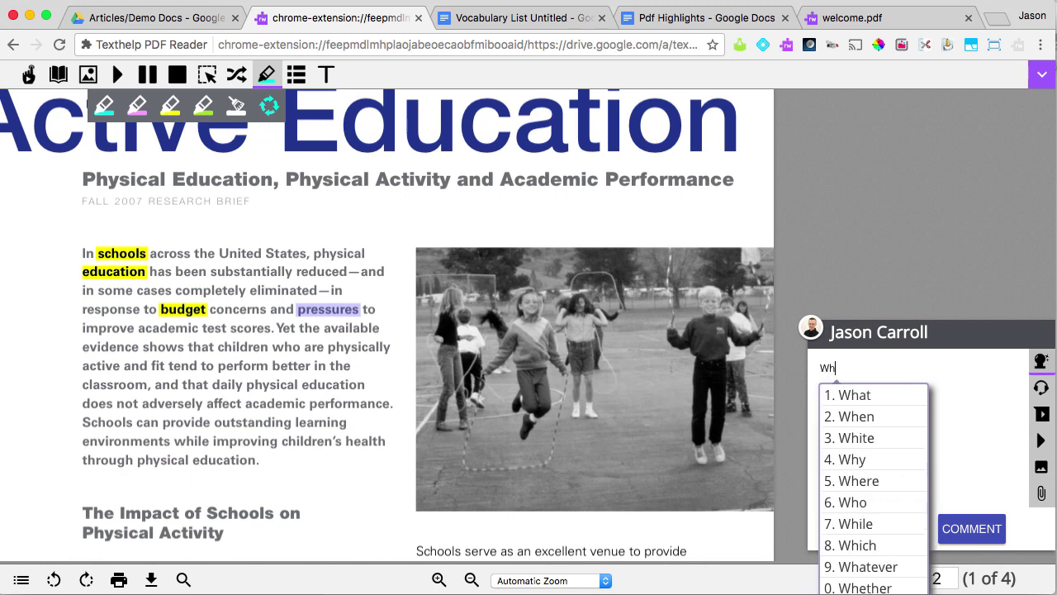
click(882, 403)
text(p)
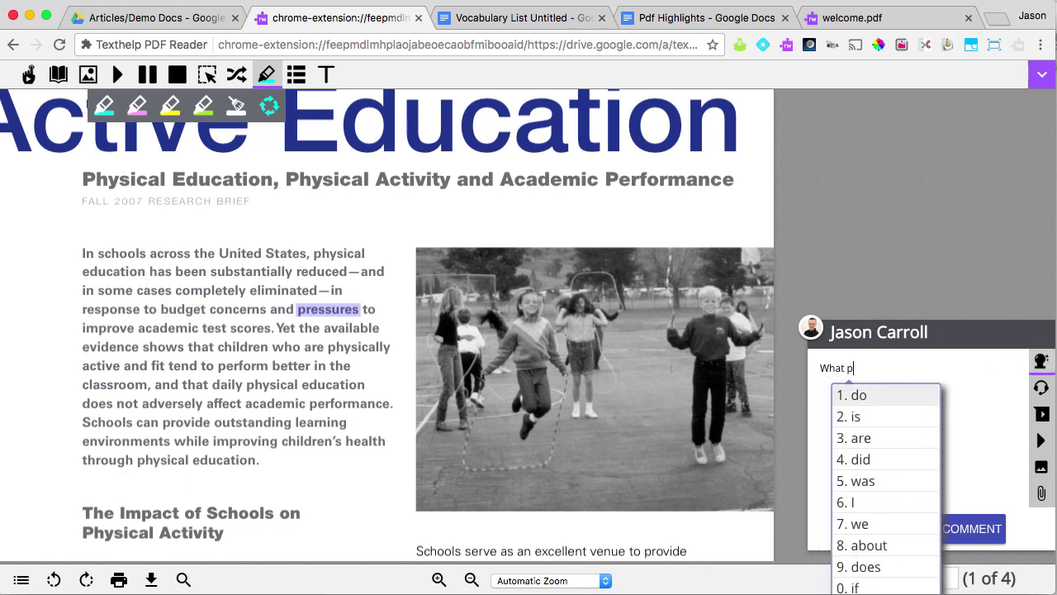
text(res)
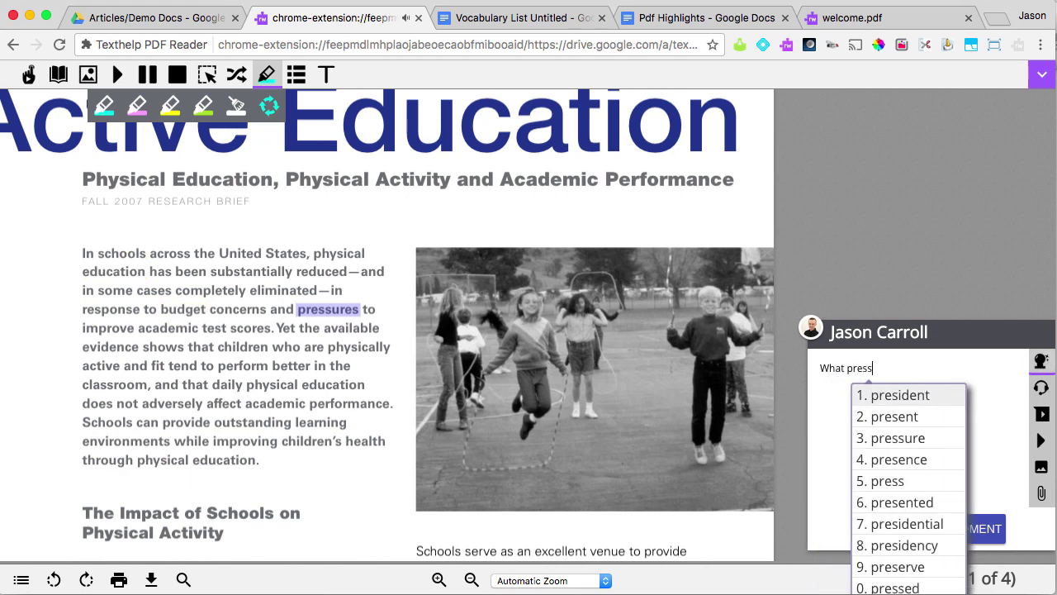
text(s)
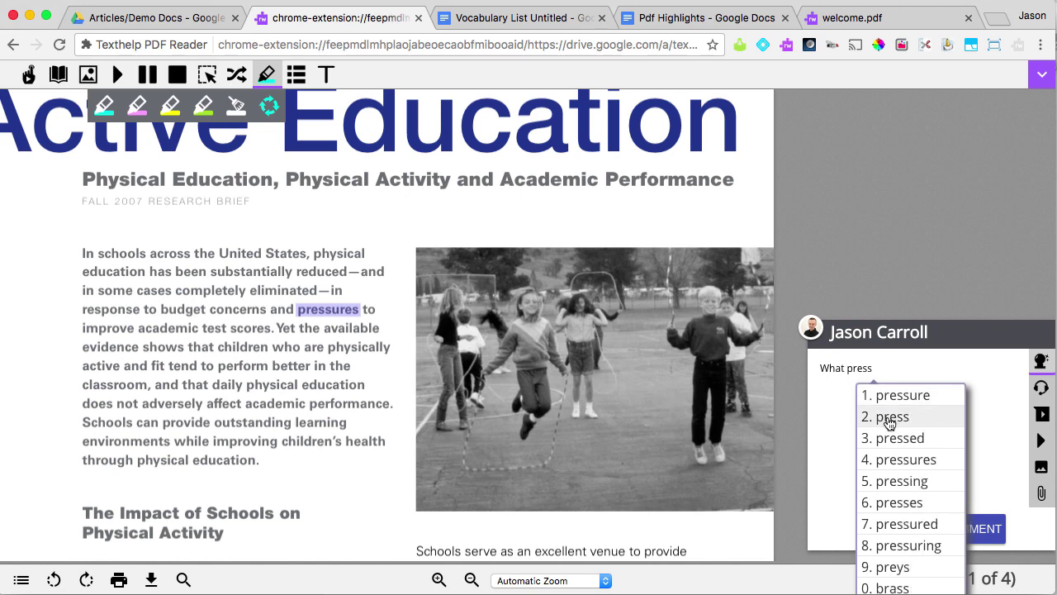
click(894, 460)
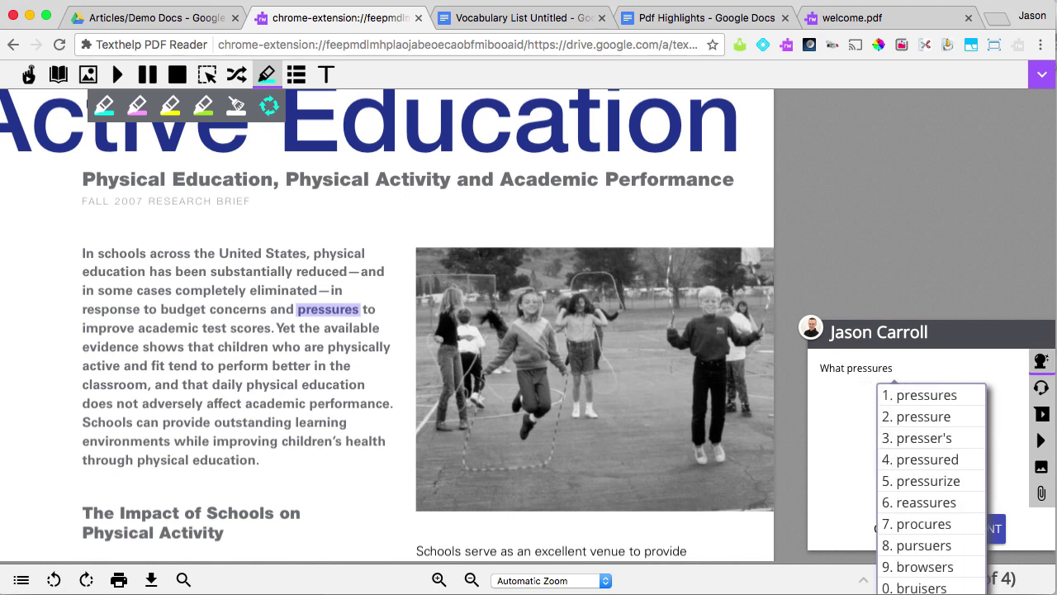
text(?)
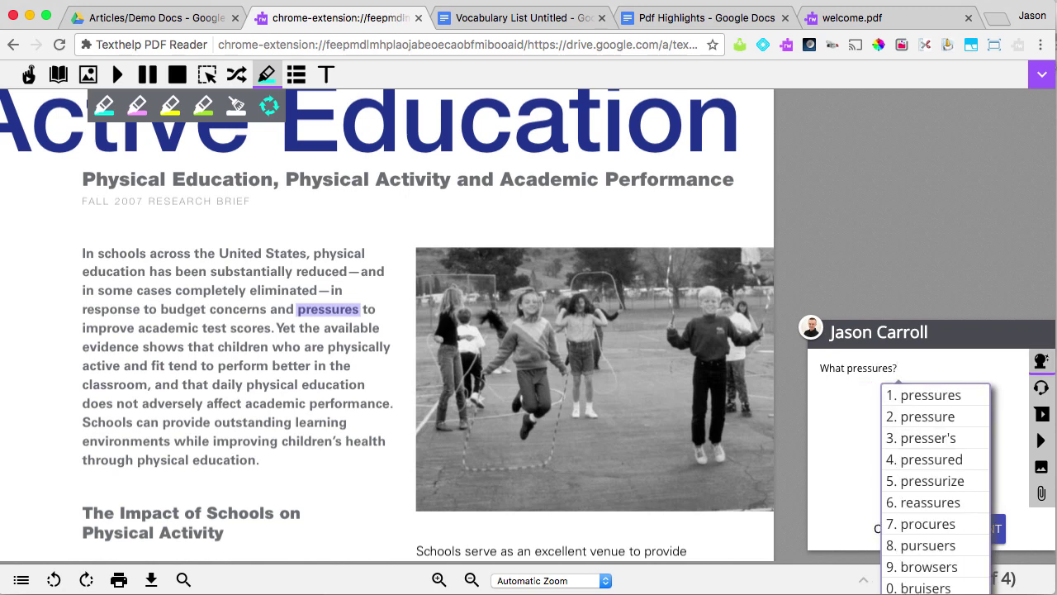
click(1041, 361)
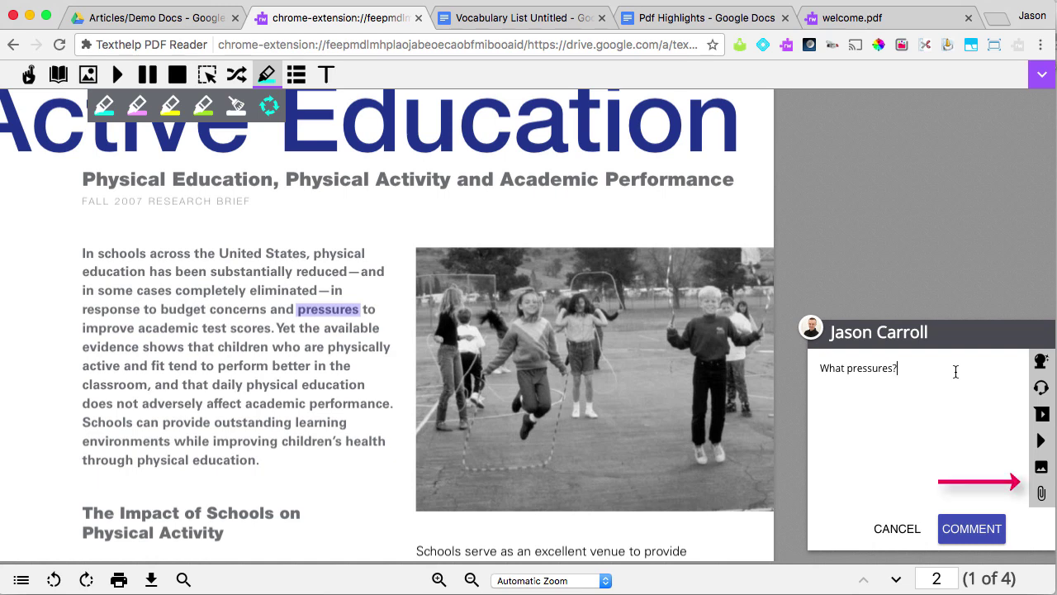
click(969, 529)
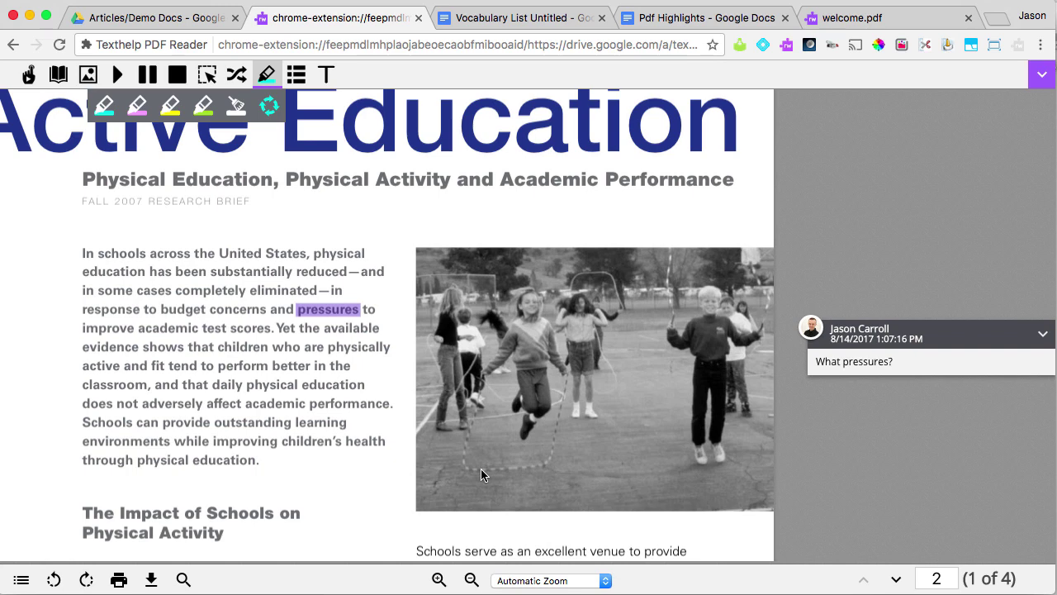
click(326, 74)
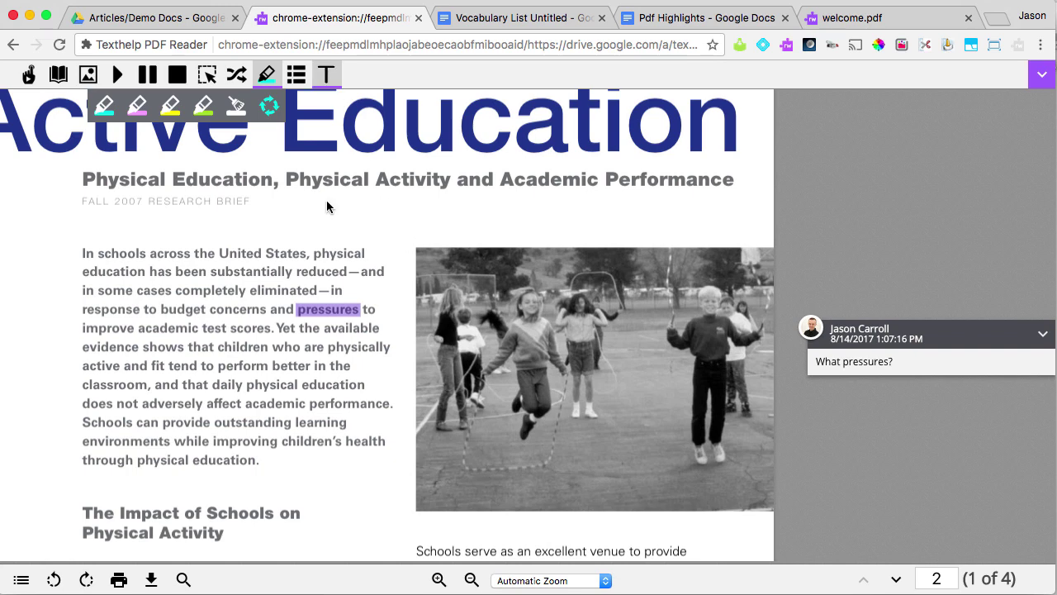
Place the text note 'Make a note!' beneath the subtitle, then switch to welcome.pdf.
click(339, 197)
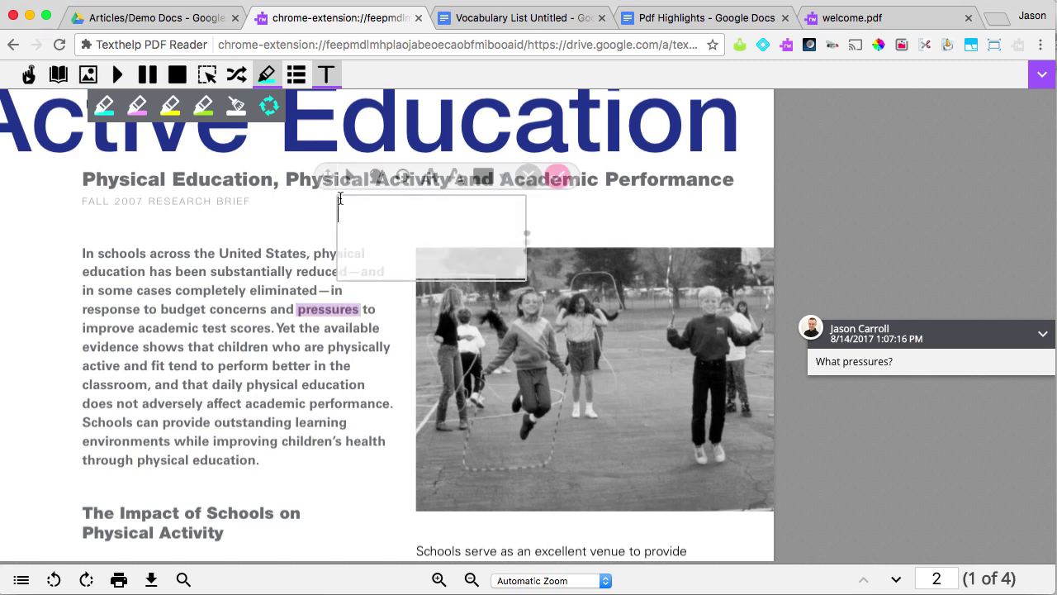
text(Make a note!)
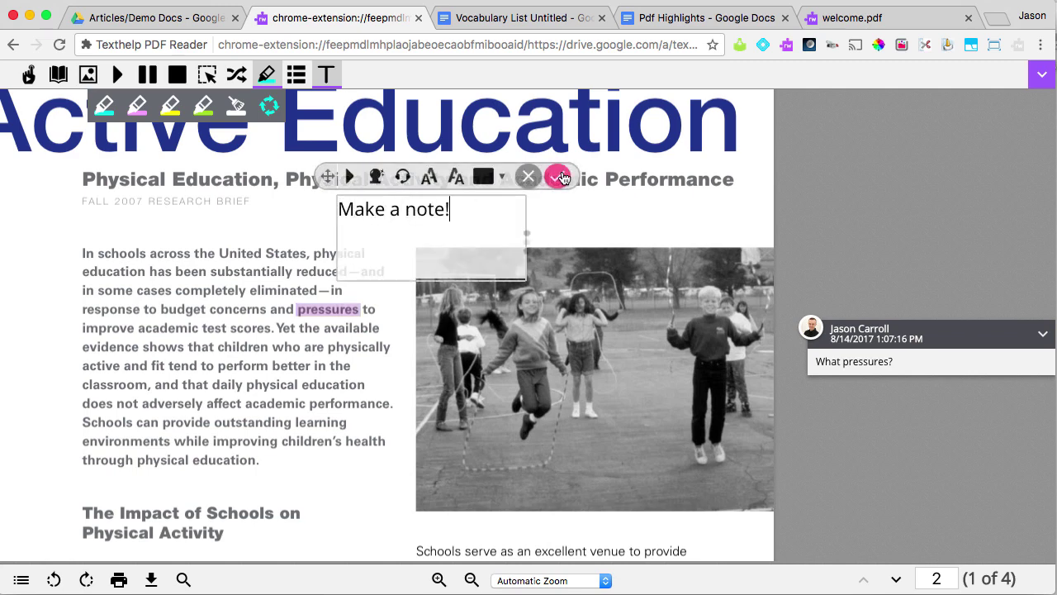
click(558, 177)
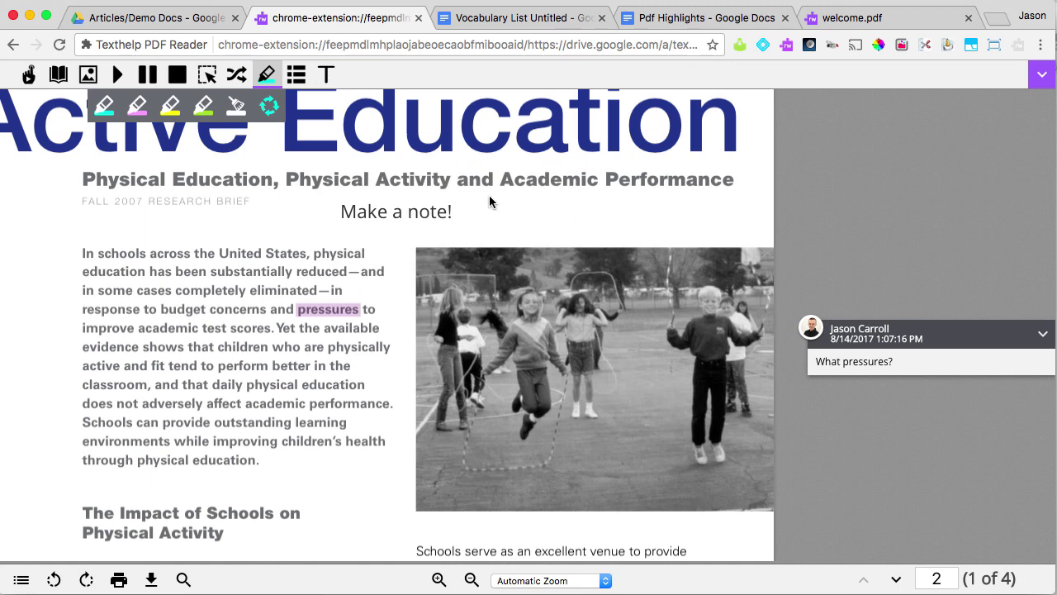
click(826, 18)
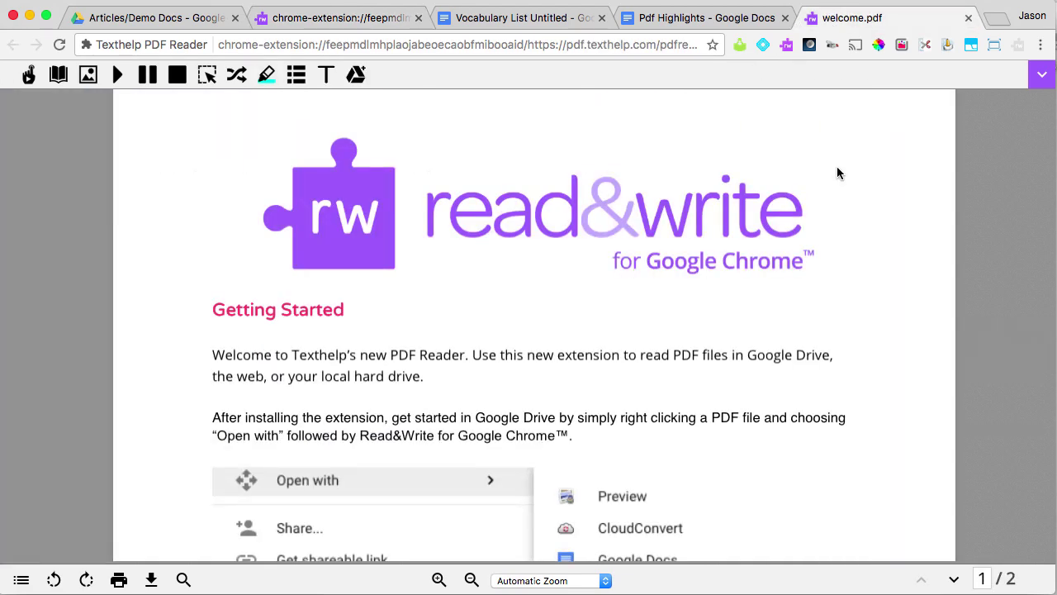